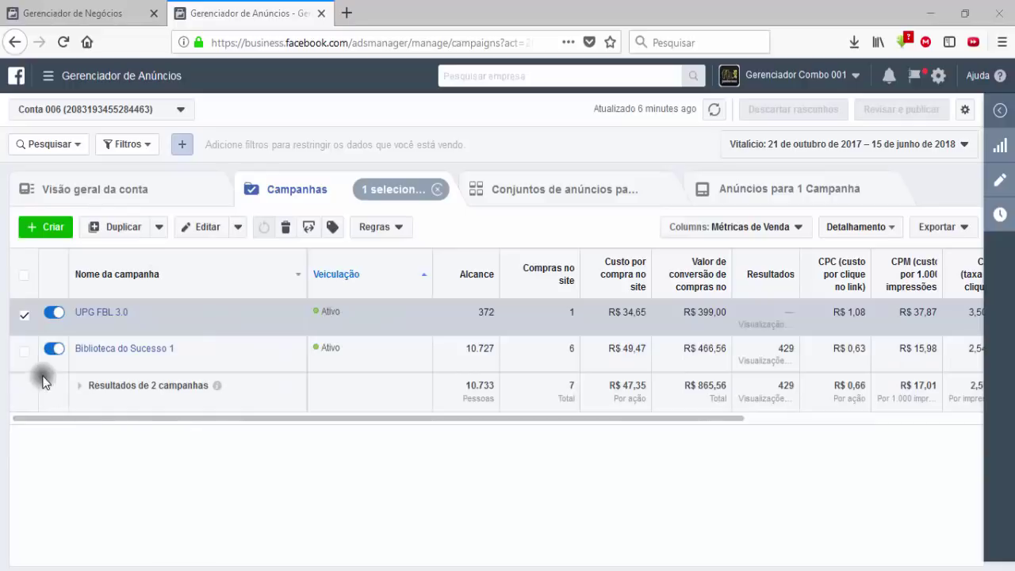
Switch the campaign selection from UPG FBL 3.0 to Biblioteca do Sucesso 1 and open its ad sets
click(26, 353)
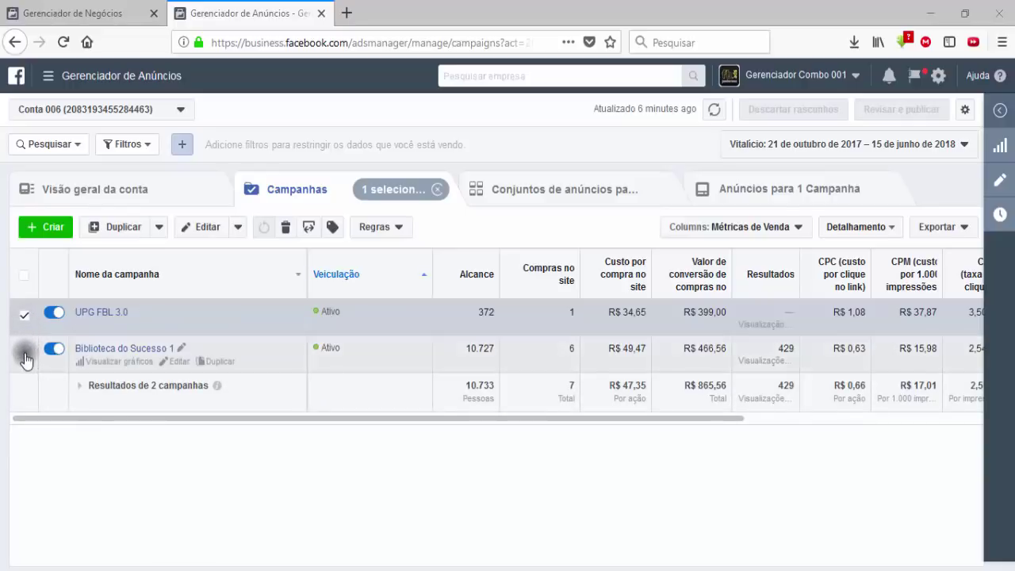
click(25, 319)
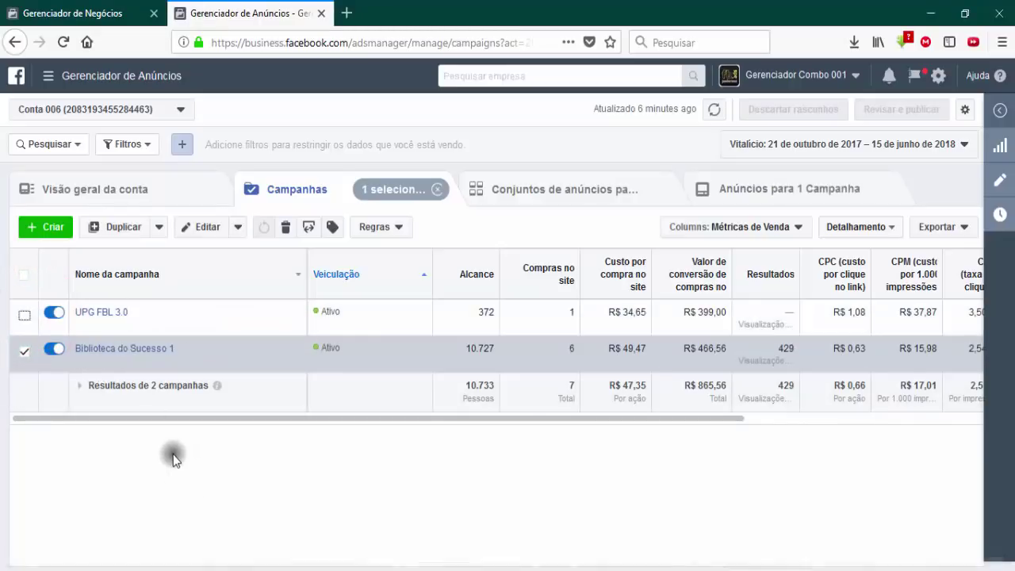
click(135, 346)
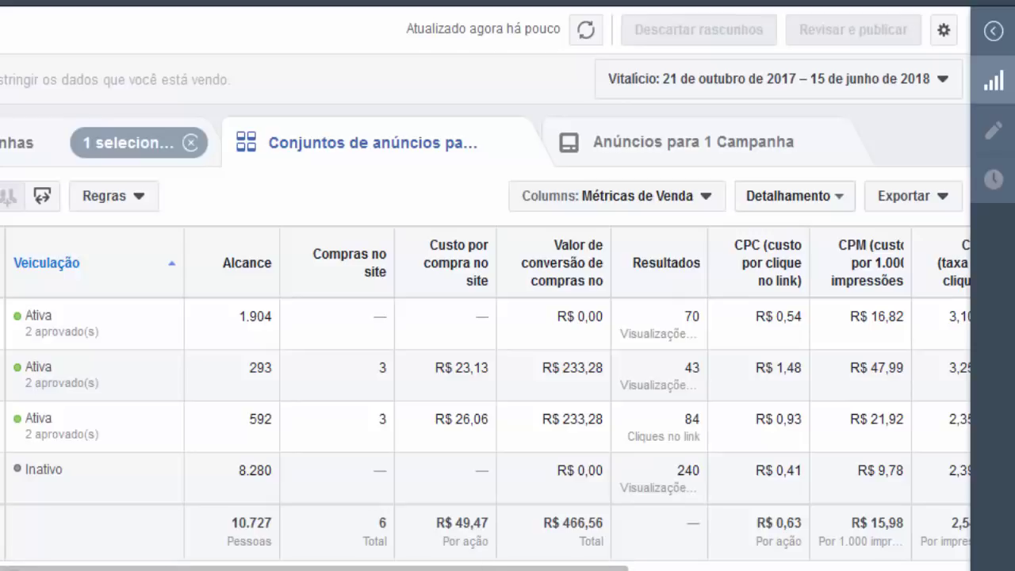
Examine the four ad sets' delivery, reach, purchases, conversion value, click costs, daily budget, amount spent and frequency
mouse_move(75, 324)
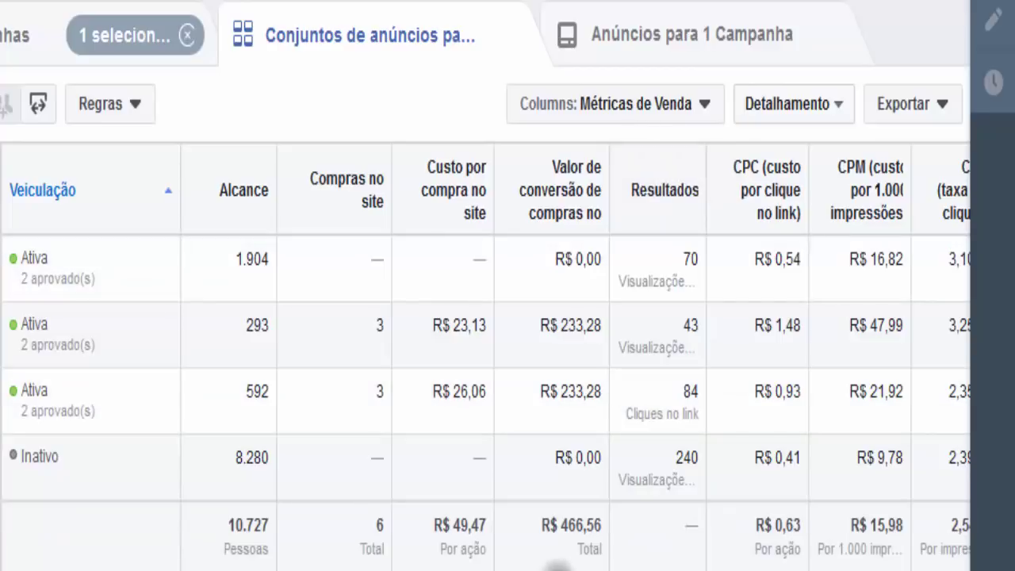
scroll(556, 559, right, 2)
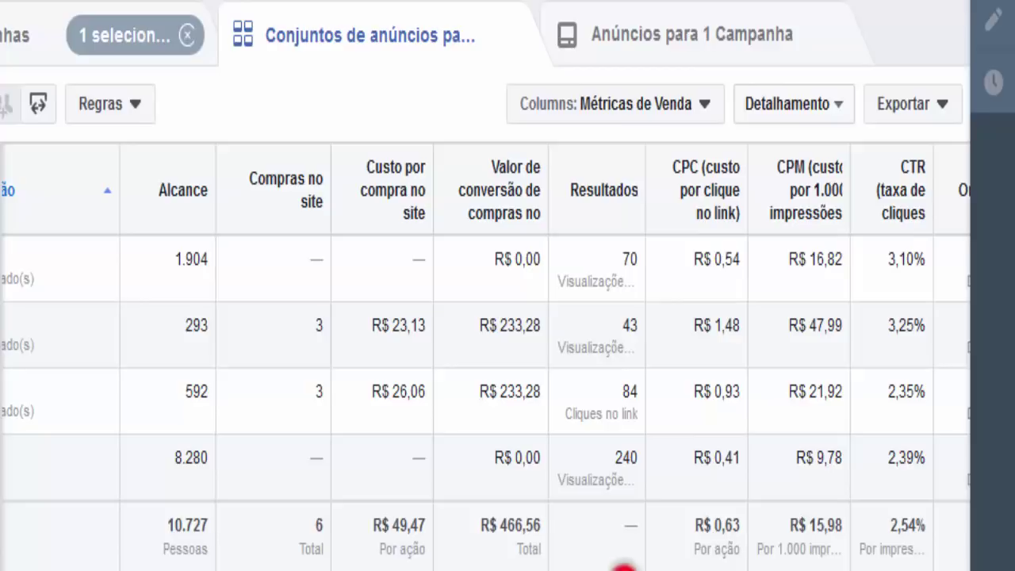
scroll(616, 565, right, 3)
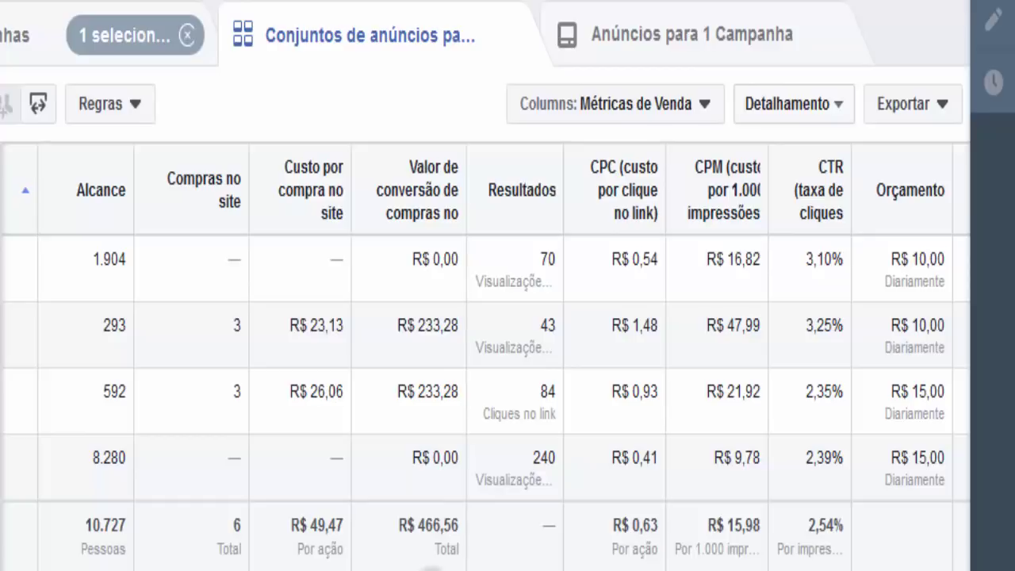
scroll(440, 565, right, 2)
scroll(441, 565, right, 4)
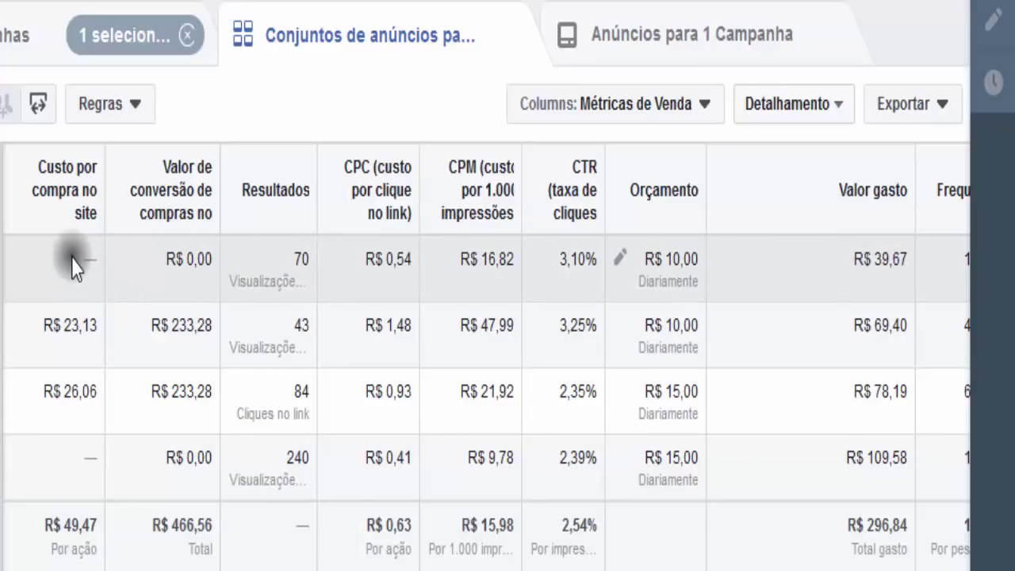
scroll(115, 559, left, 5)
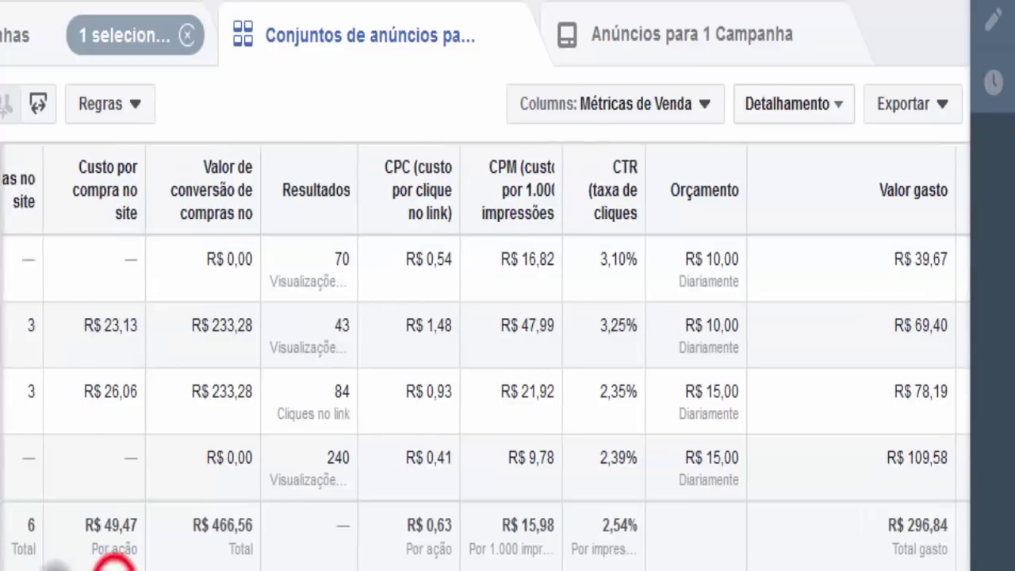
scroll(115, 547, left, 2)
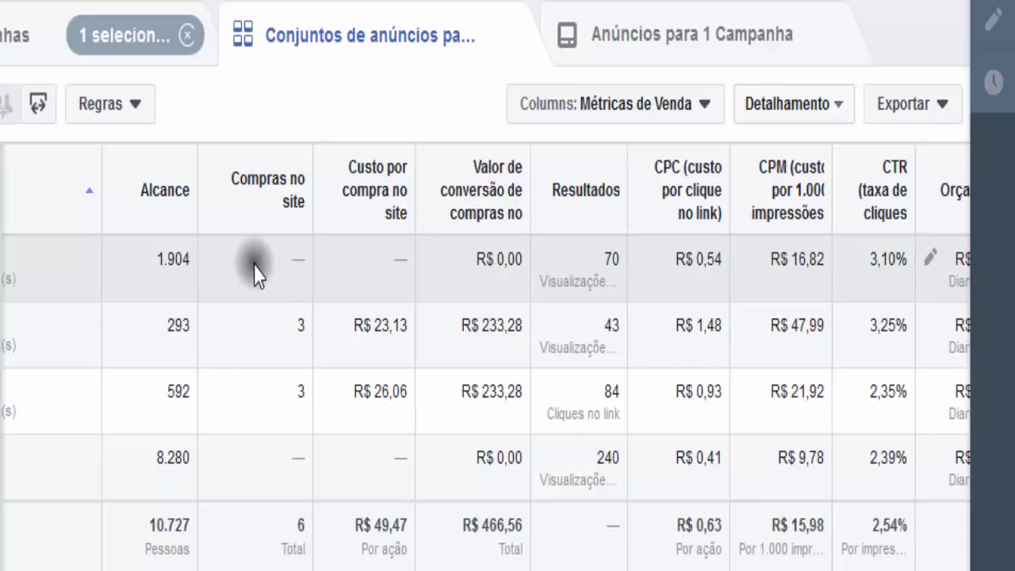
drag(310, 562, 585, 563)
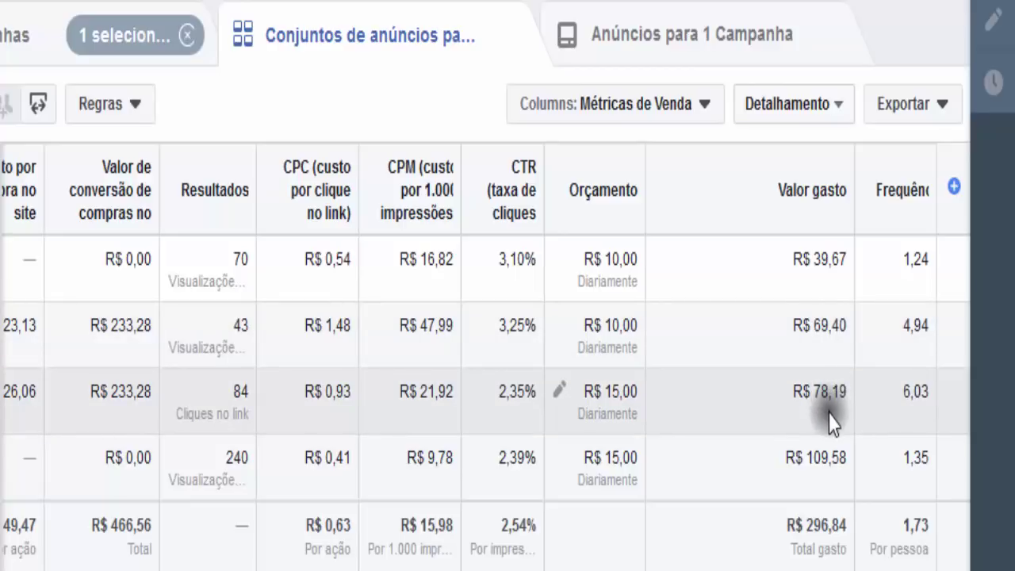
click(736, 565)
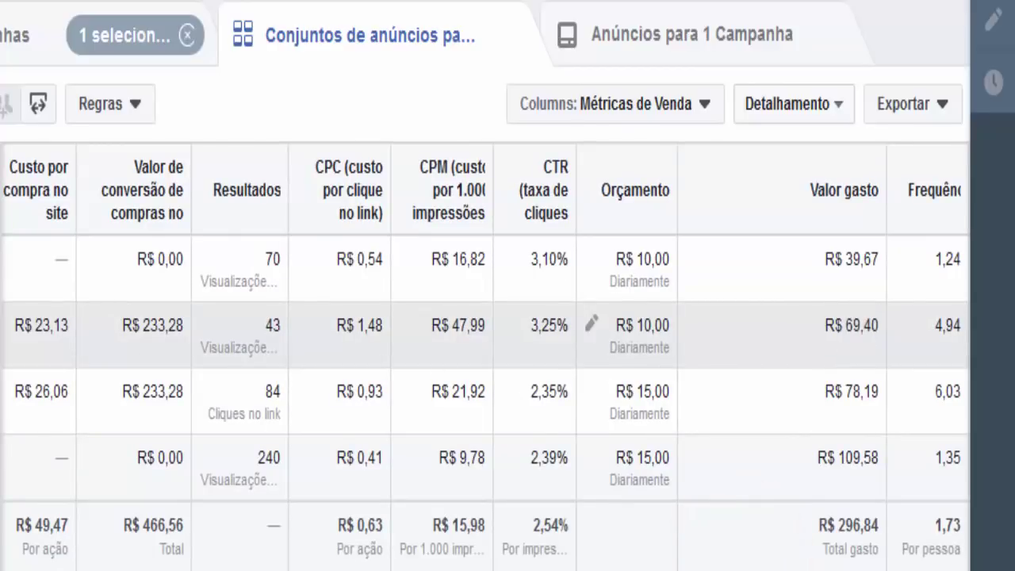
Select the second ad set and compare its purchase conversion value with the amount spent
click(507, 333)
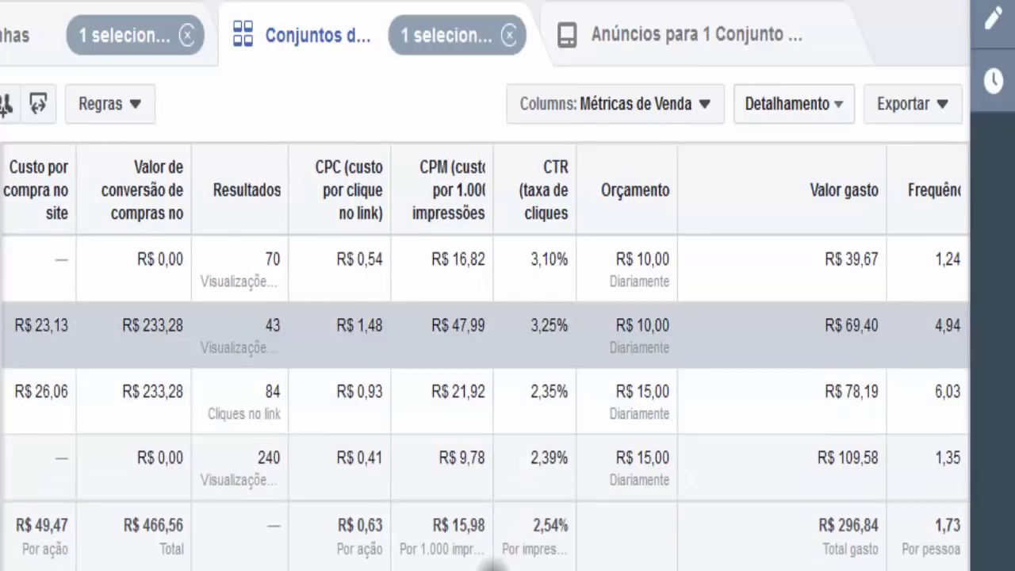
drag(492, 565, 357, 565)
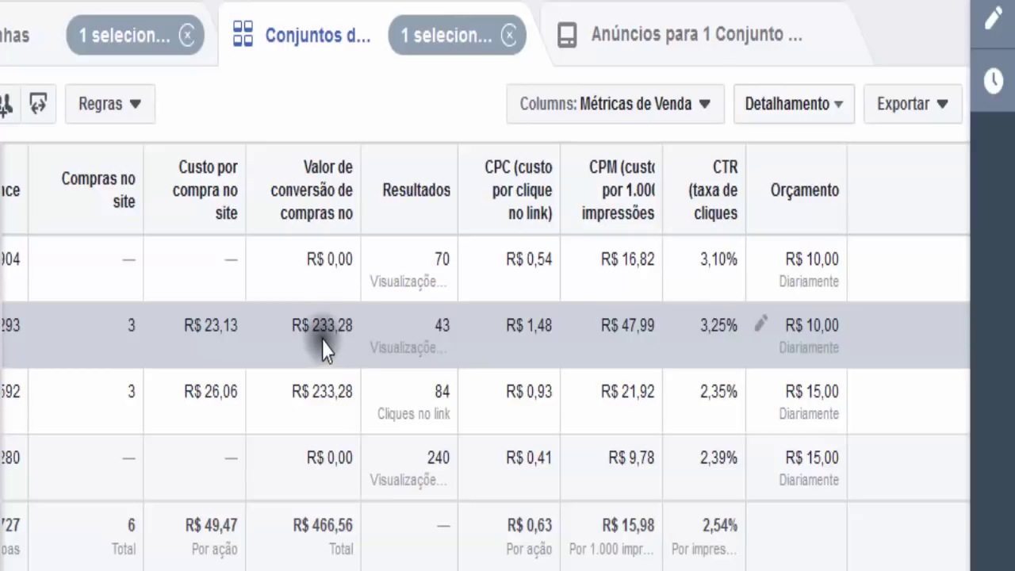
drag(460, 565, 555, 565)
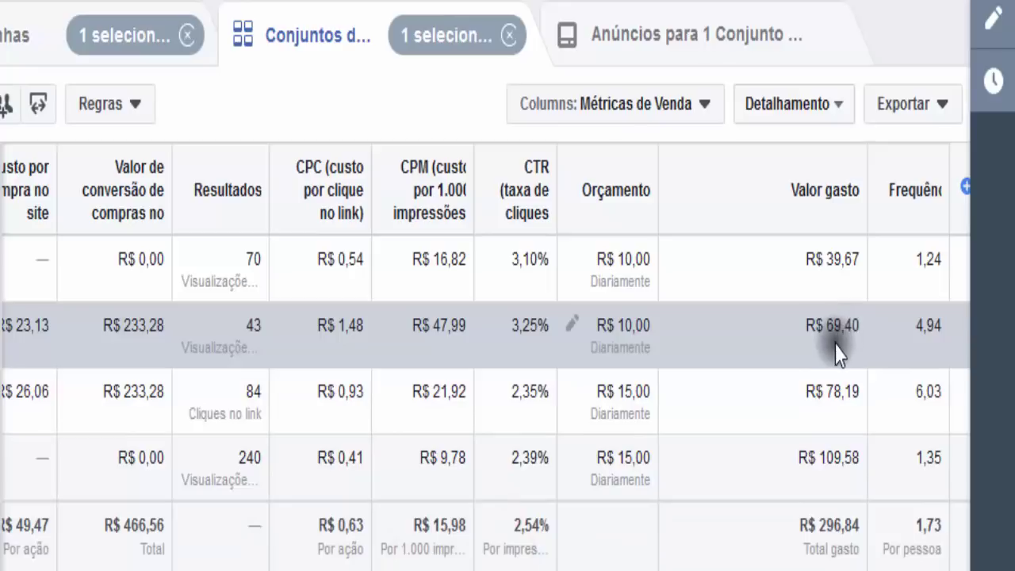
click(841, 325)
Switch the selection to the third ad set and compare its purchase conversion value with the amount spent
click(2, 325)
click(2, 401)
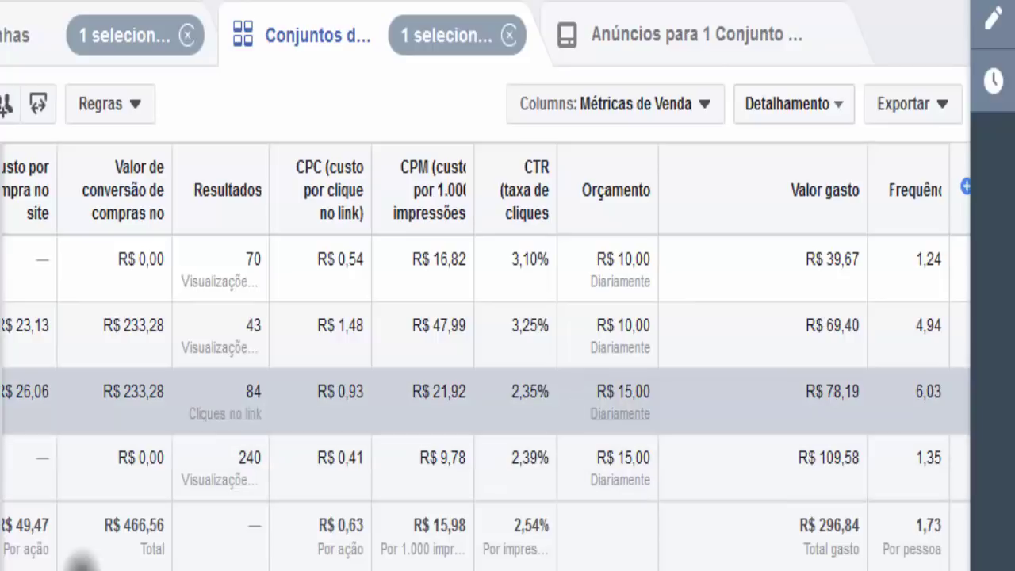
drag(173, 560, 91, 567)
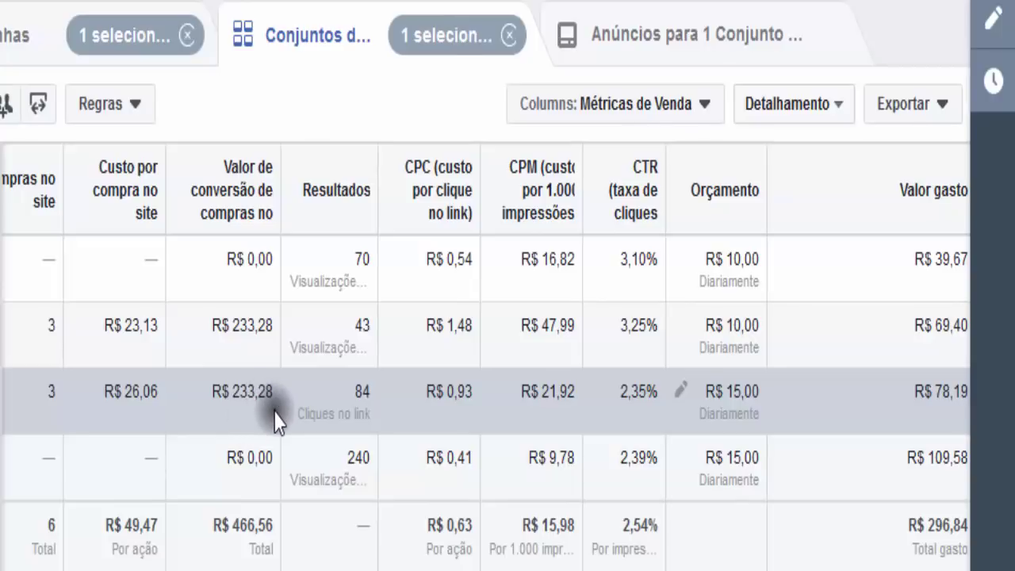
drag(405, 565, 515, 565)
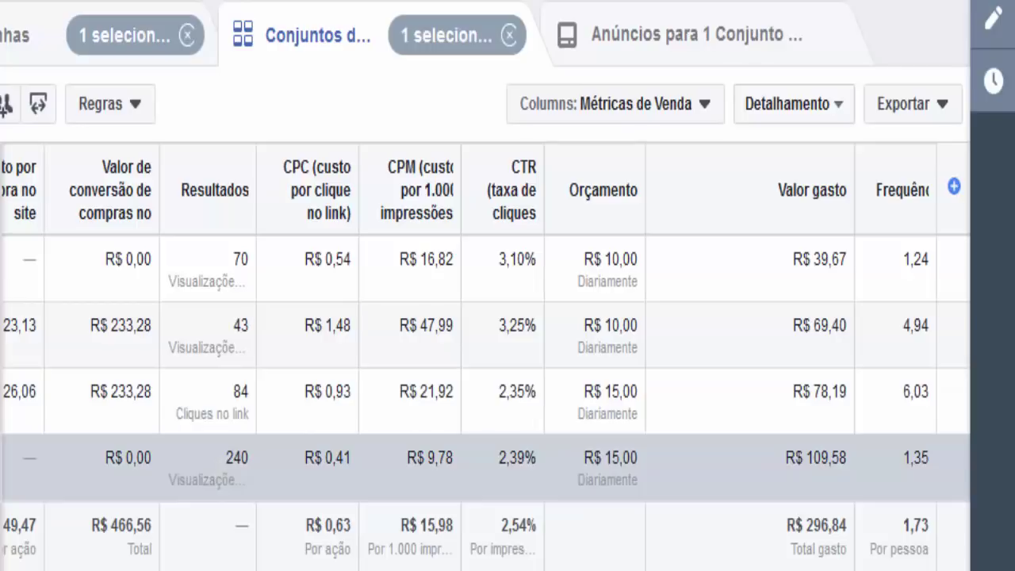
Review the inactive ad set's reach, purchases, landing page views, cost metrics and amount spent
scroll(252, 565, left, 4)
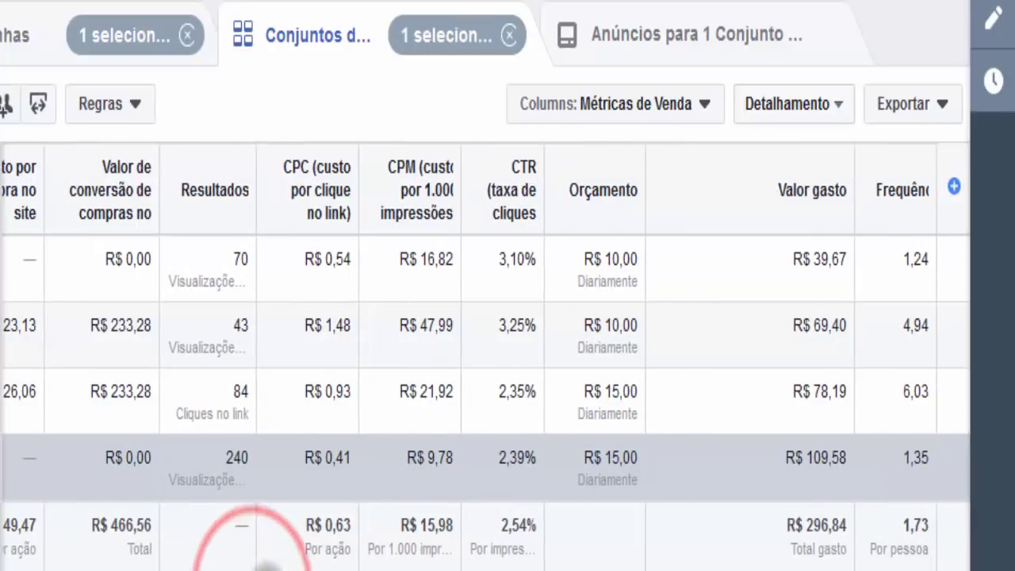
scroll(135, 568, left, 4)
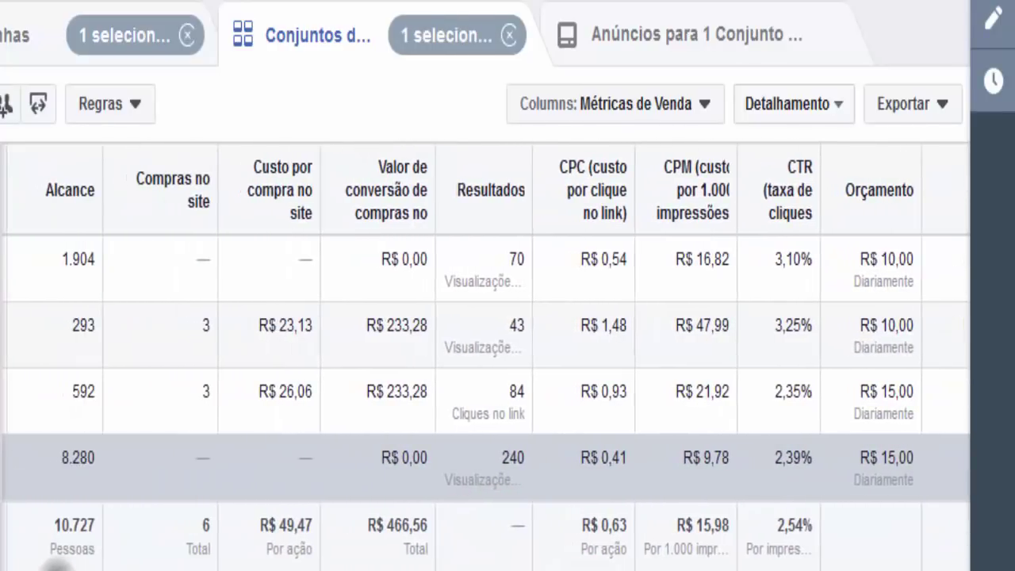
scroll(135, 568, left, 2)
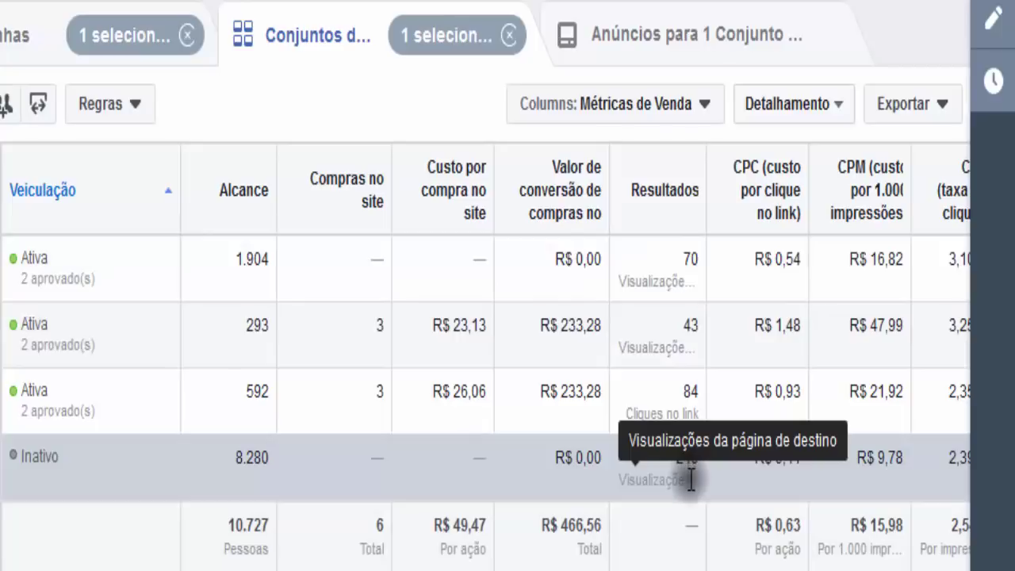
drag(583, 565, 680, 565)
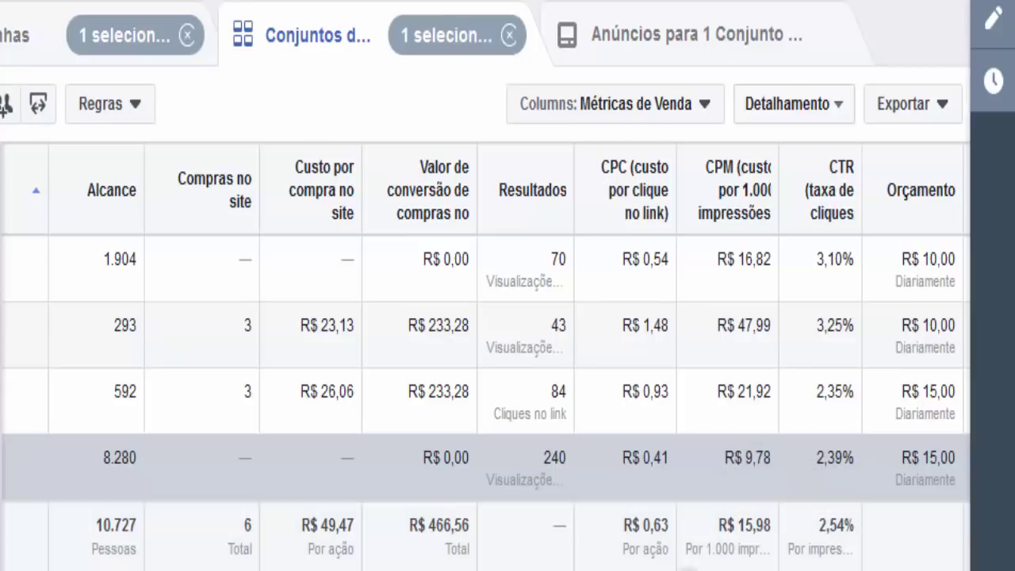
scroll(634, 531, right, 1)
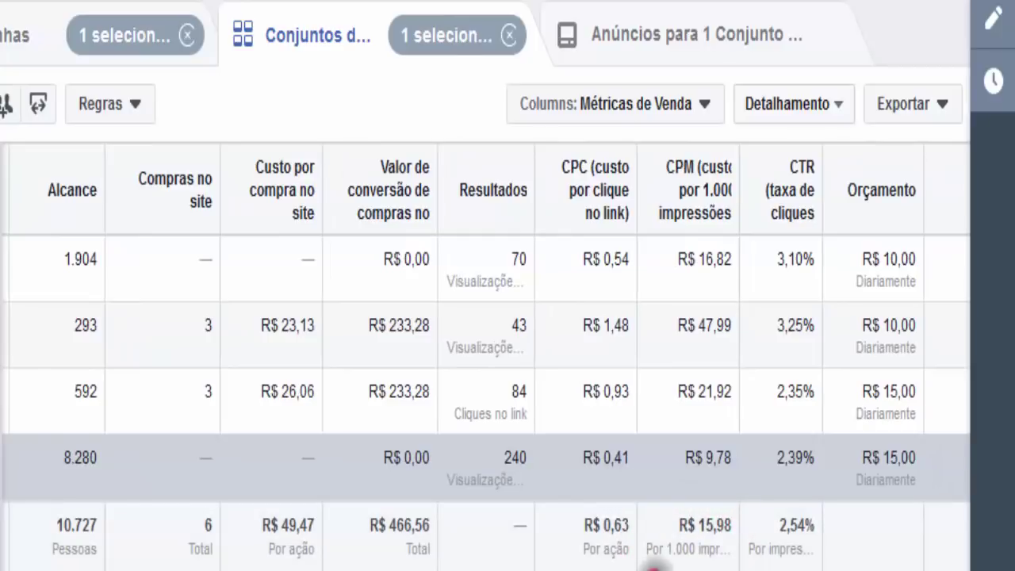
scroll(652, 555, right, 6)
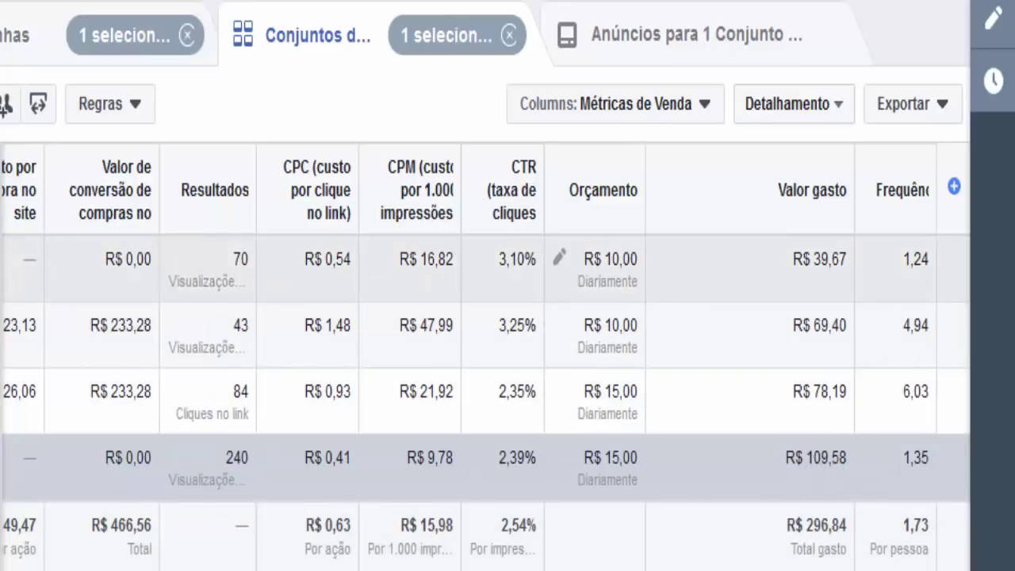
Add the first ad set to the selection and compare its purchases, costs and spend with the inactive ad set
click(4, 259)
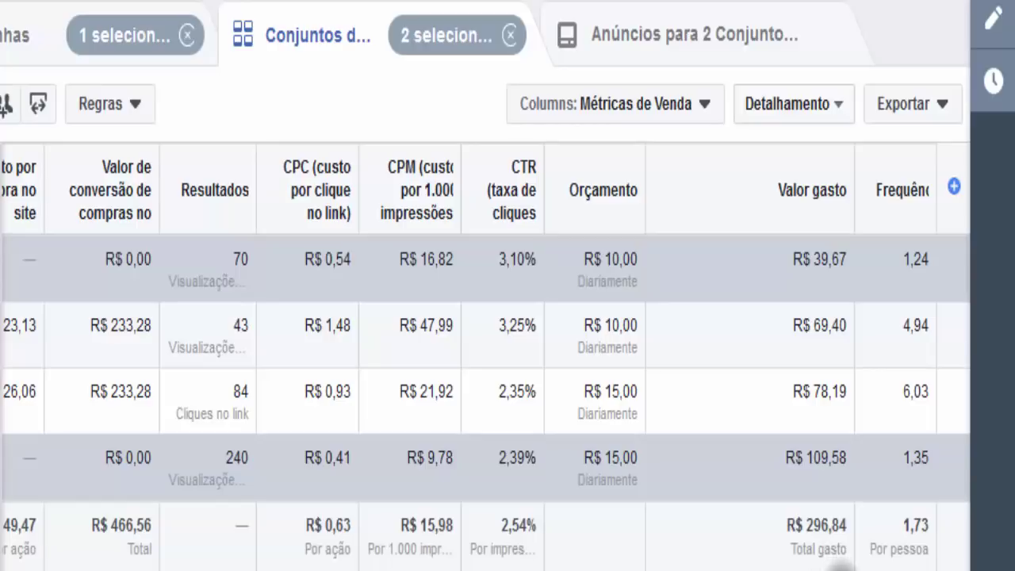
click(839, 559)
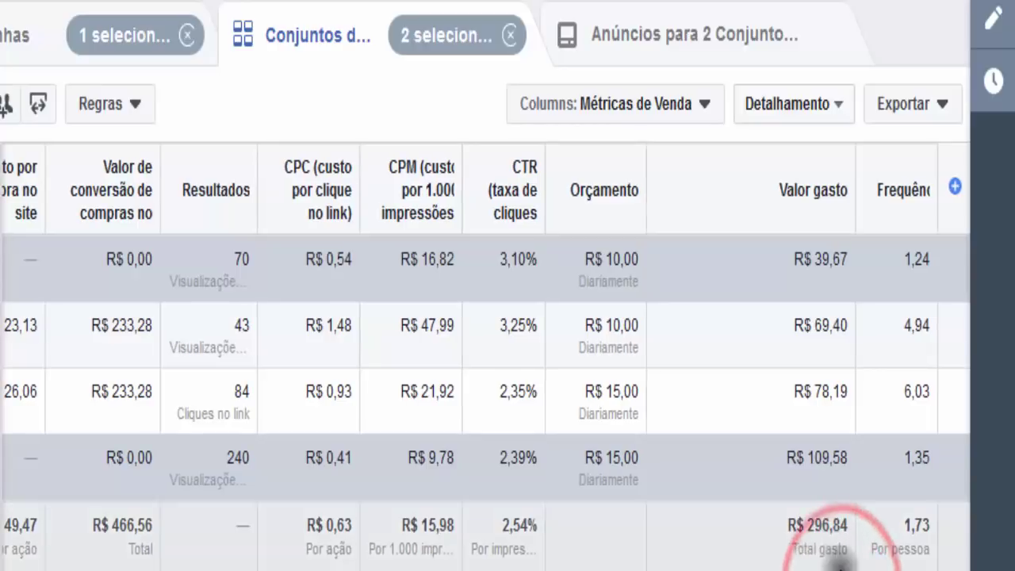
scroll(840, 560, left, 5)
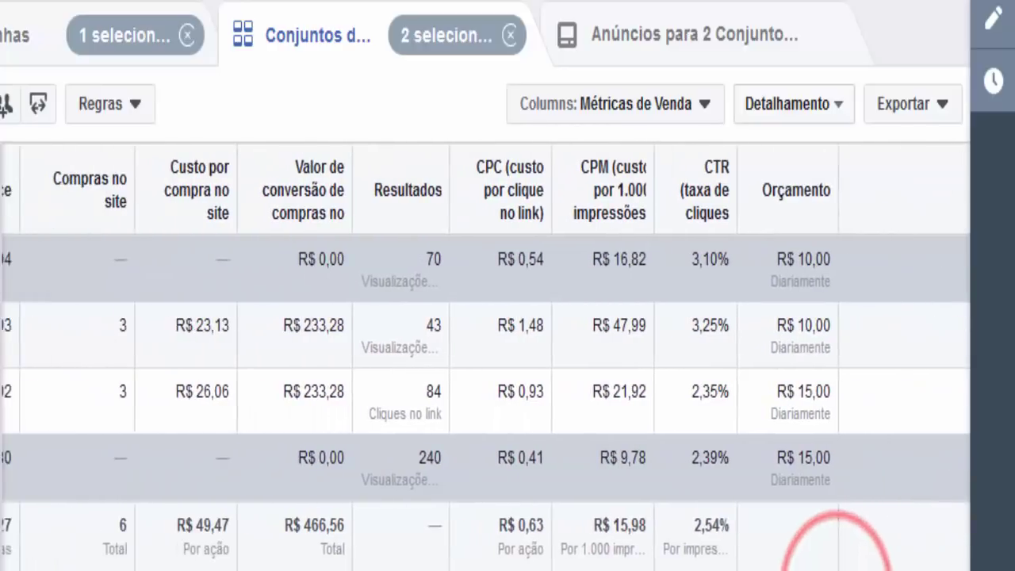
scroll(833, 547, left, 2)
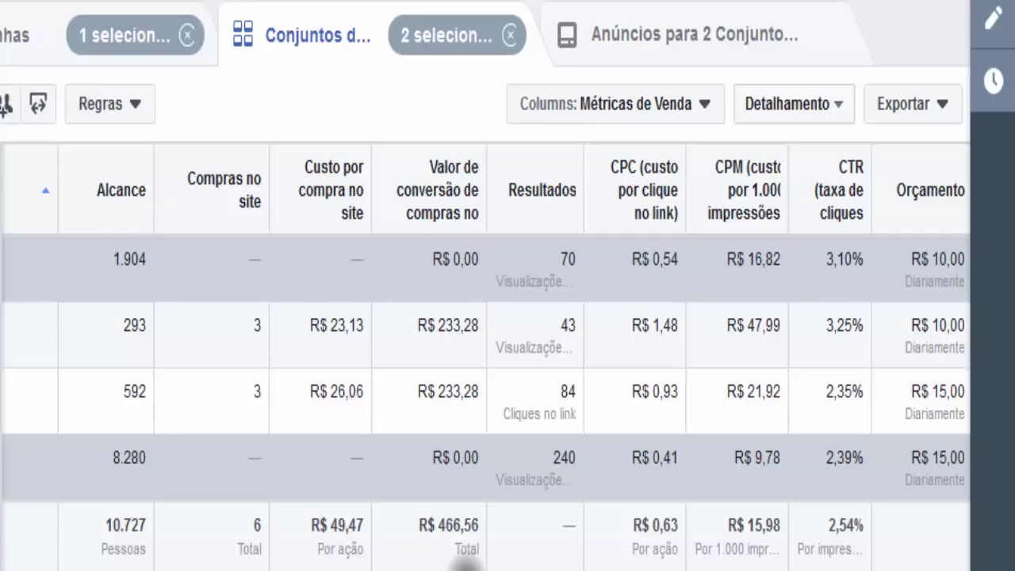
drag(466, 560, 690, 560)
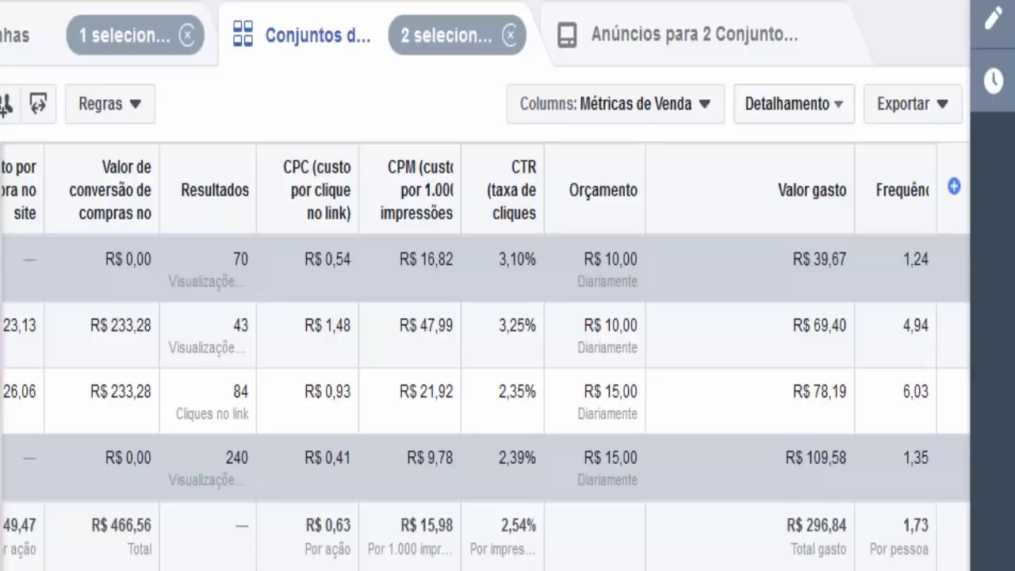
drag(536, 564, 194, 568)
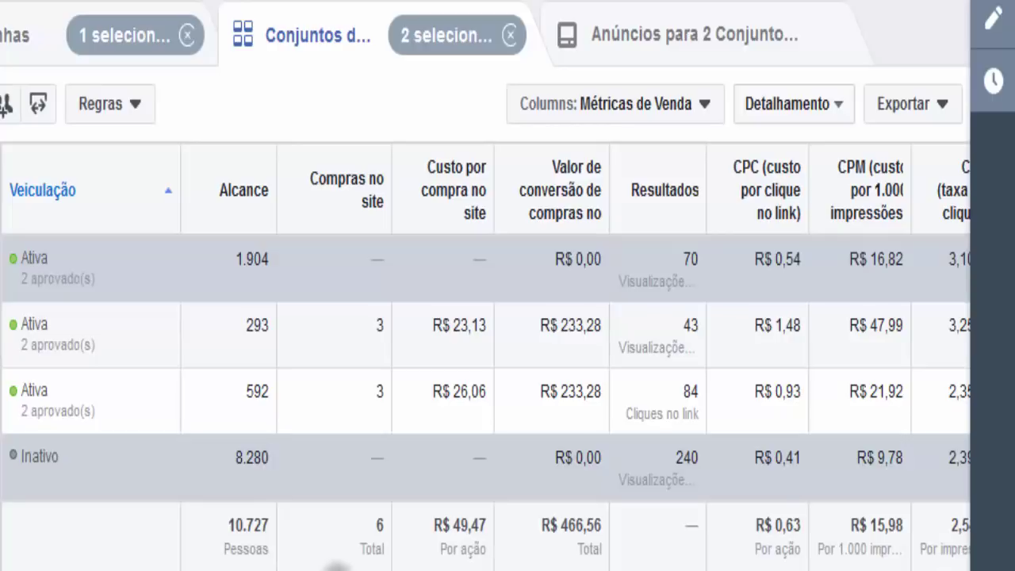
scroll(333, 559, right, 5)
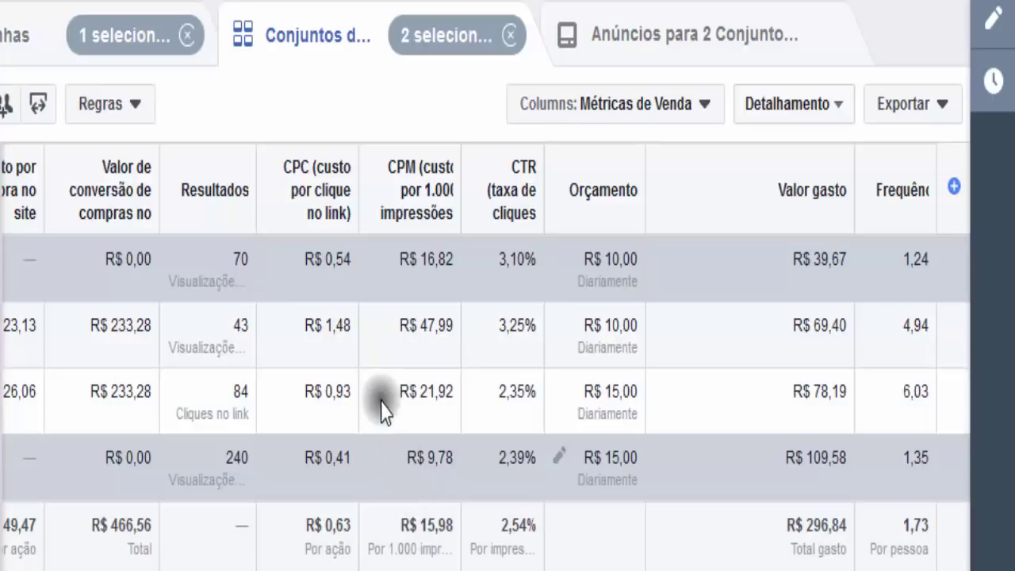
Return to the campaign list, select only UPG FBL 3.0 and open its ad sets
click(12, 36)
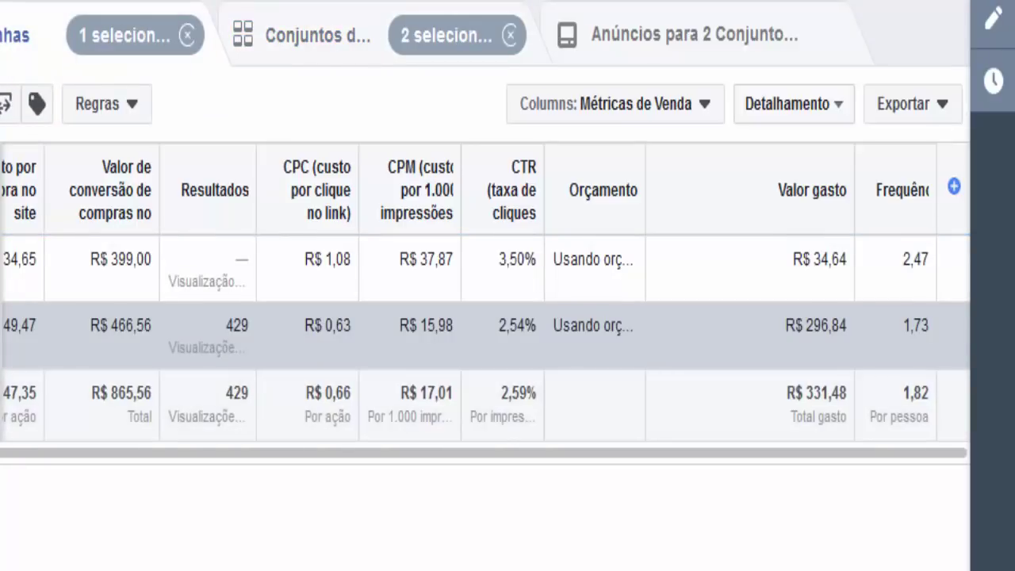
drag(97, 451, 98, 452)
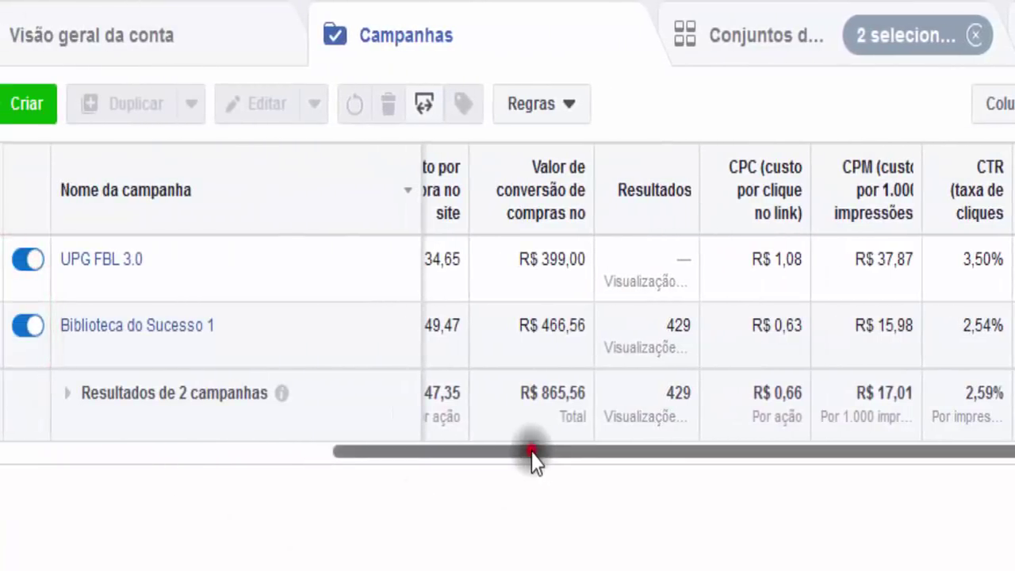
drag(532, 451, 154, 471)
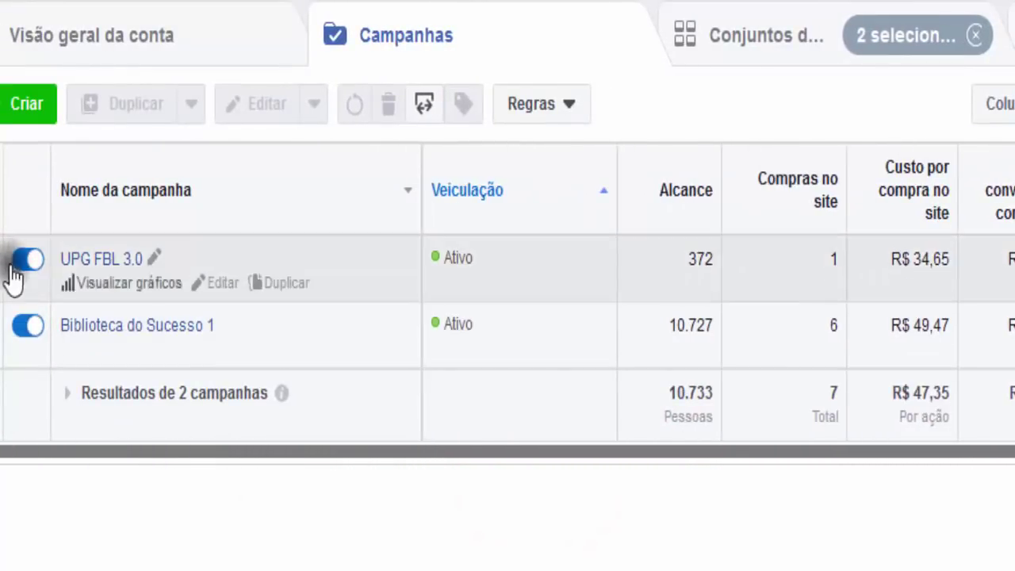
click(2, 268)
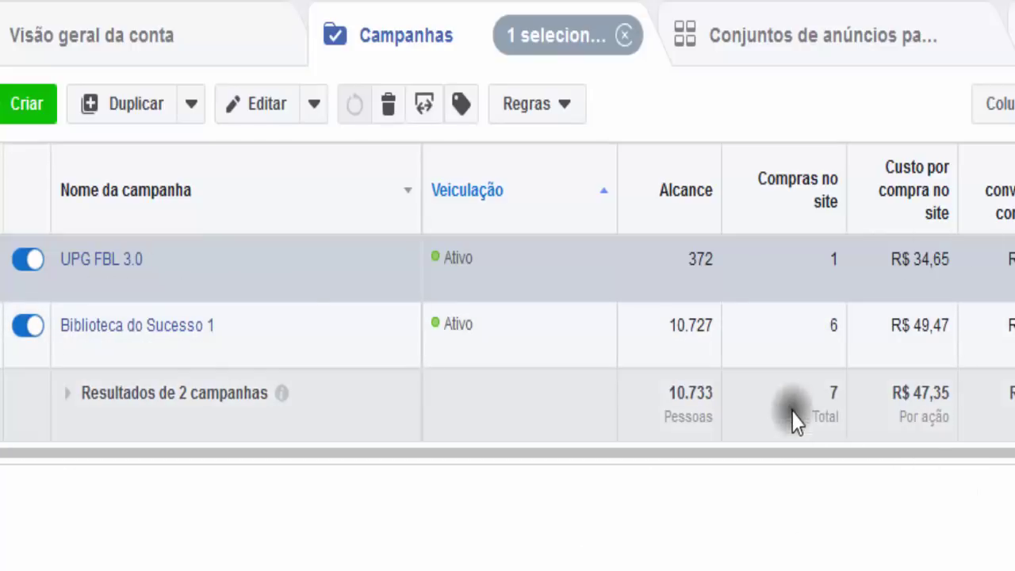
click(111, 262)
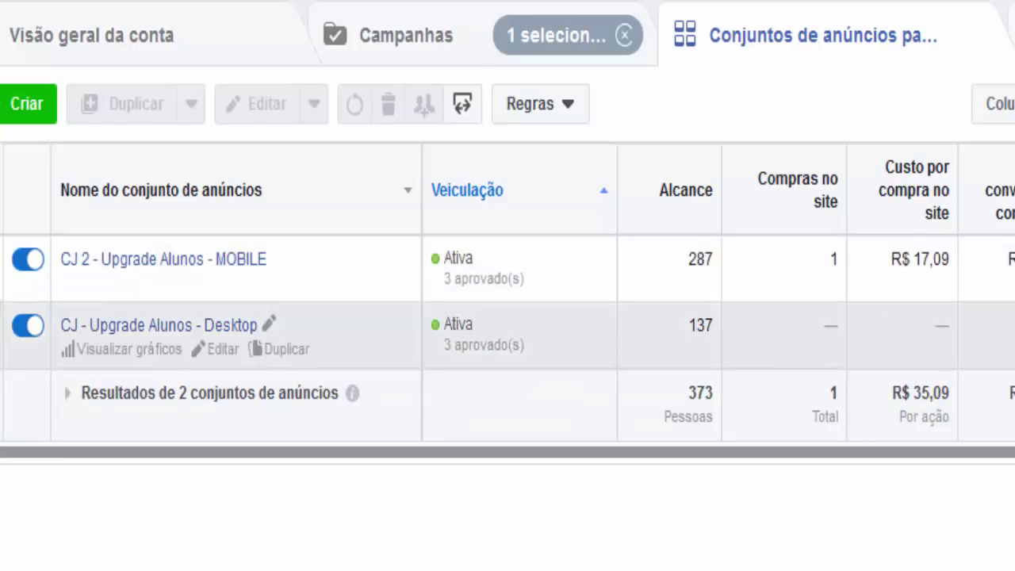
Select the CJ 2 - Upgrade Alunos - MOBILE ad set and compare its purchases, costs, budget, spend and frequency with the Desktop ad set
click(7, 258)
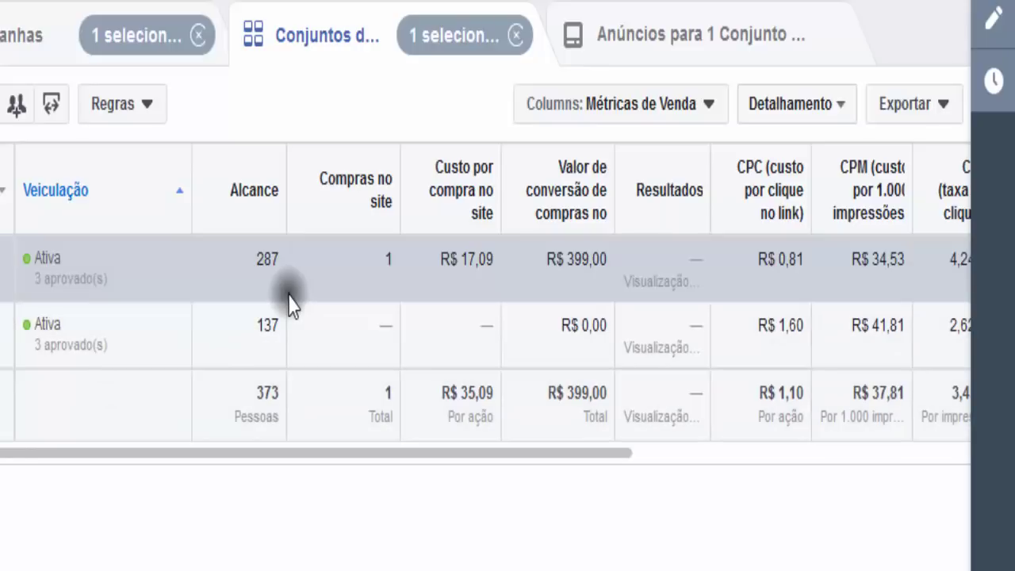
scroll(289, 305, right, 3)
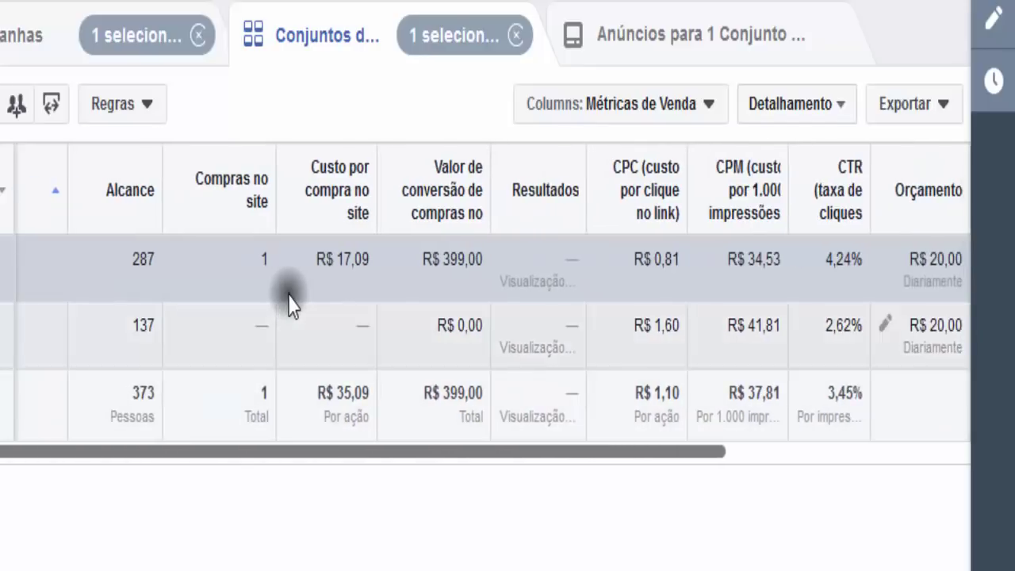
scroll(289, 306, right, 2)
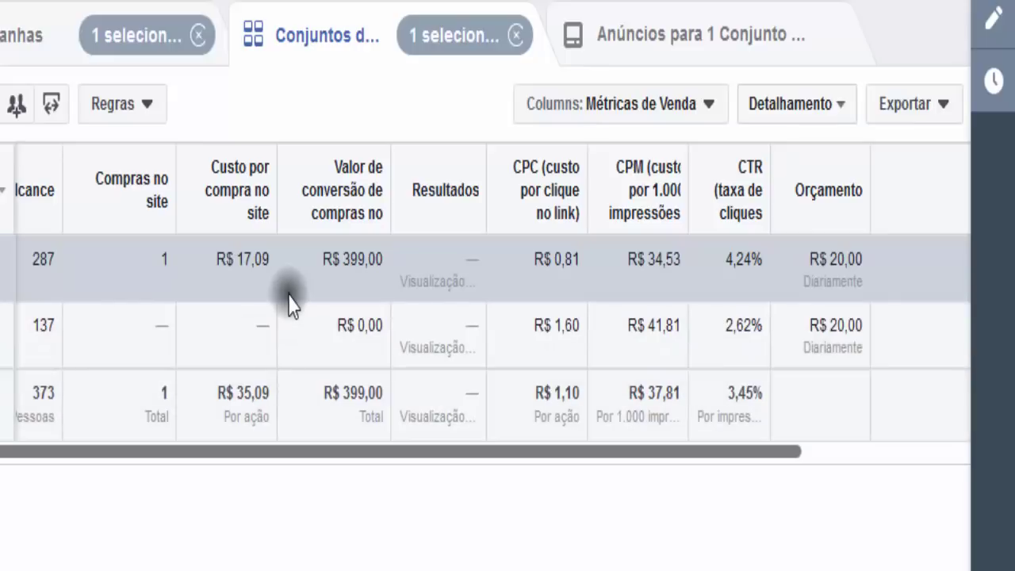
scroll(290, 304, right, 4)
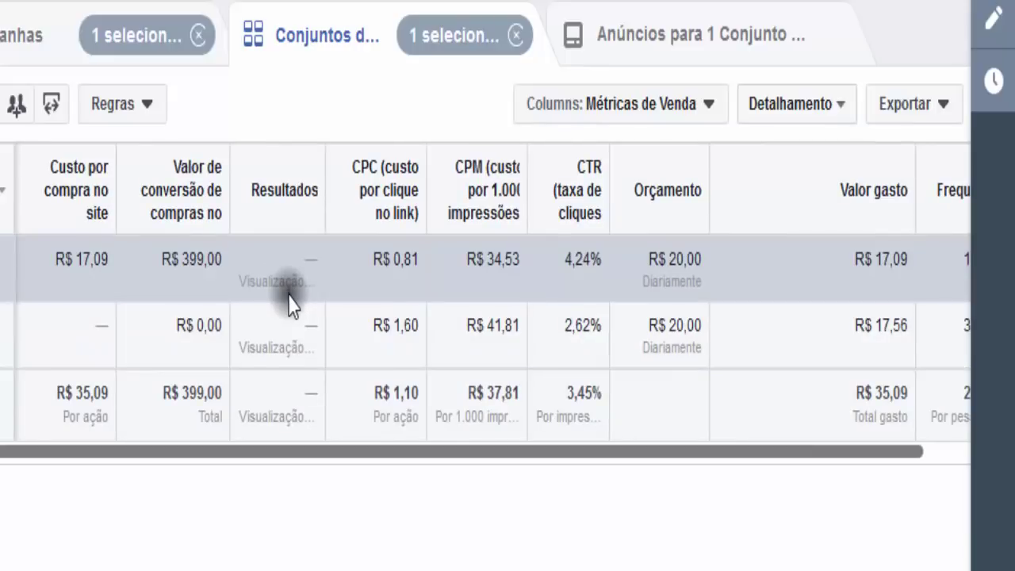
scroll(290, 304, right, 2)
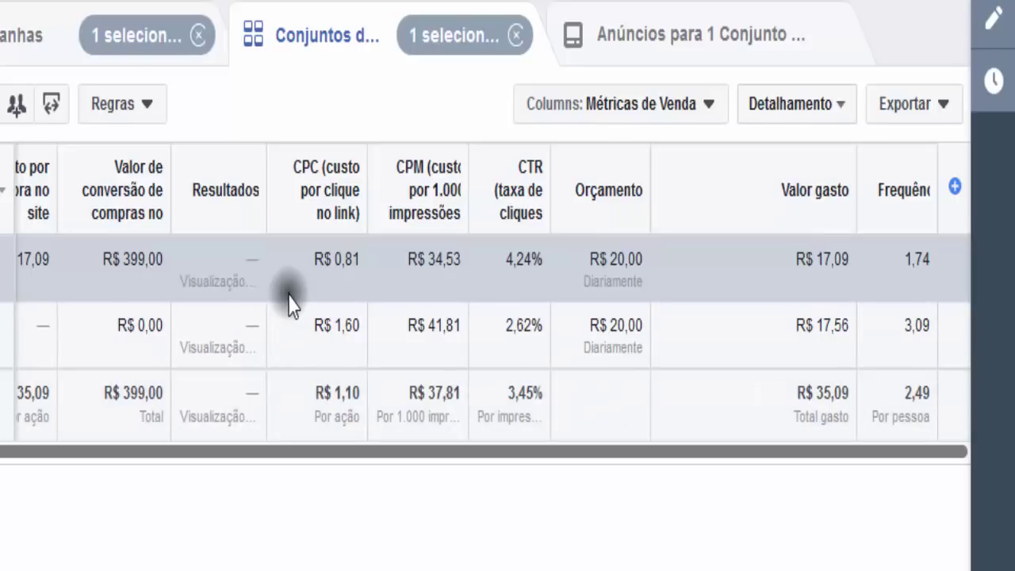
scroll(289, 304, left, 5)
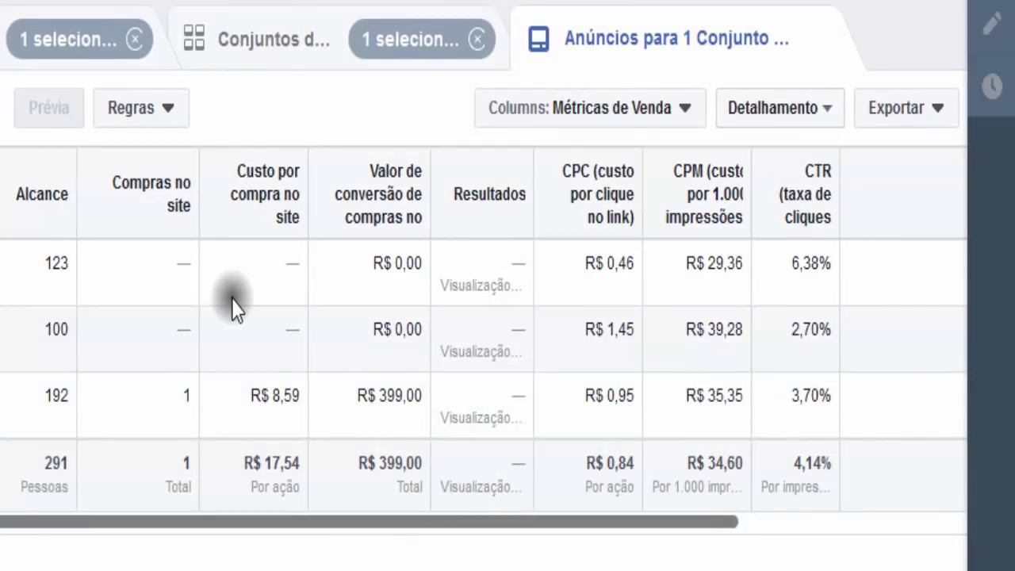
Open the MOBILE ad set's ads and compare their purchases, conversion value, click costs, CTR and amount spent
scroll(234, 306, right, 3)
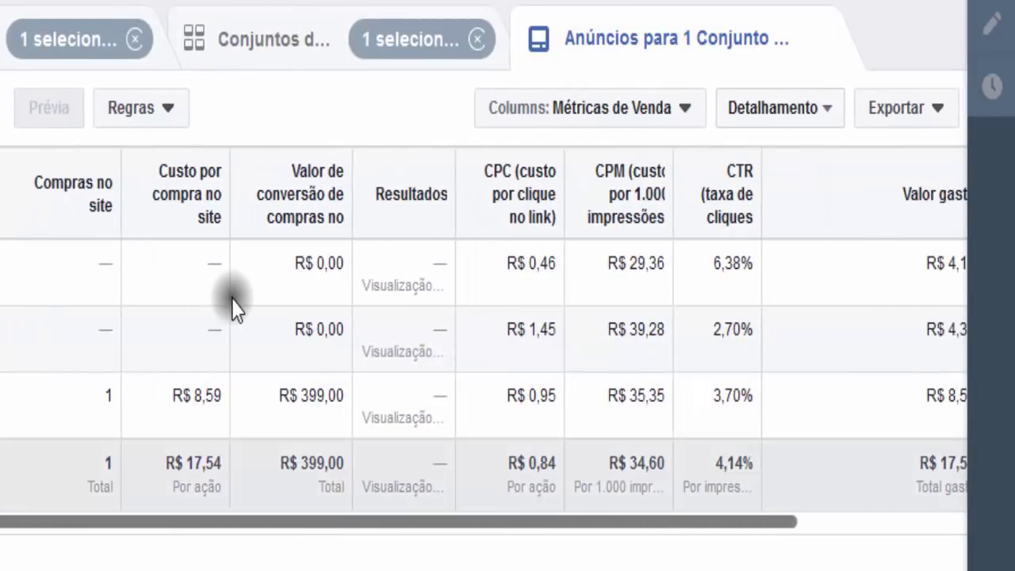
scroll(234, 305, right, 5)
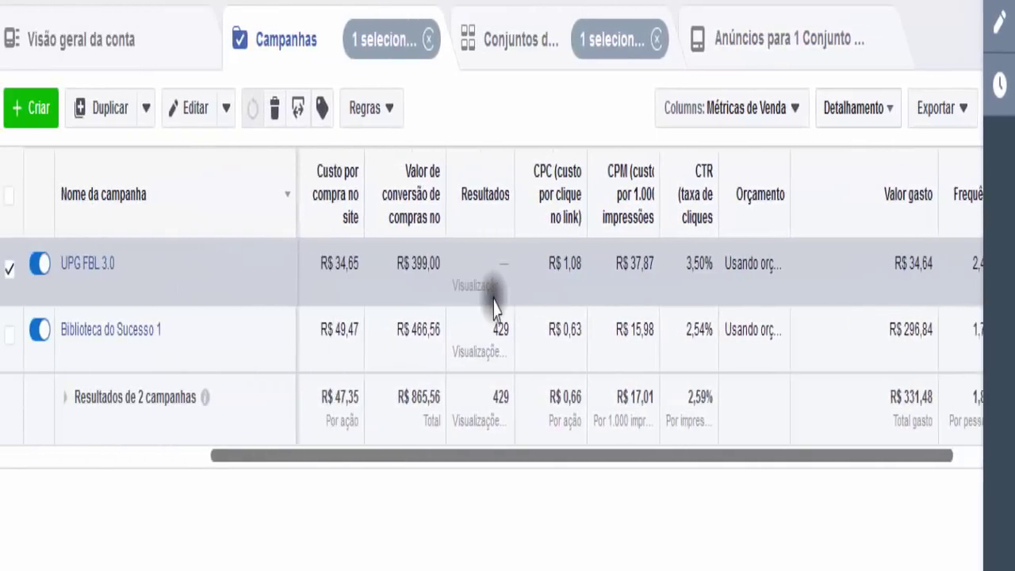
Return to the campaign list, select only Biblioteca do Sucesso 1 and open its ad sets
scroll(494, 305, left, 2)
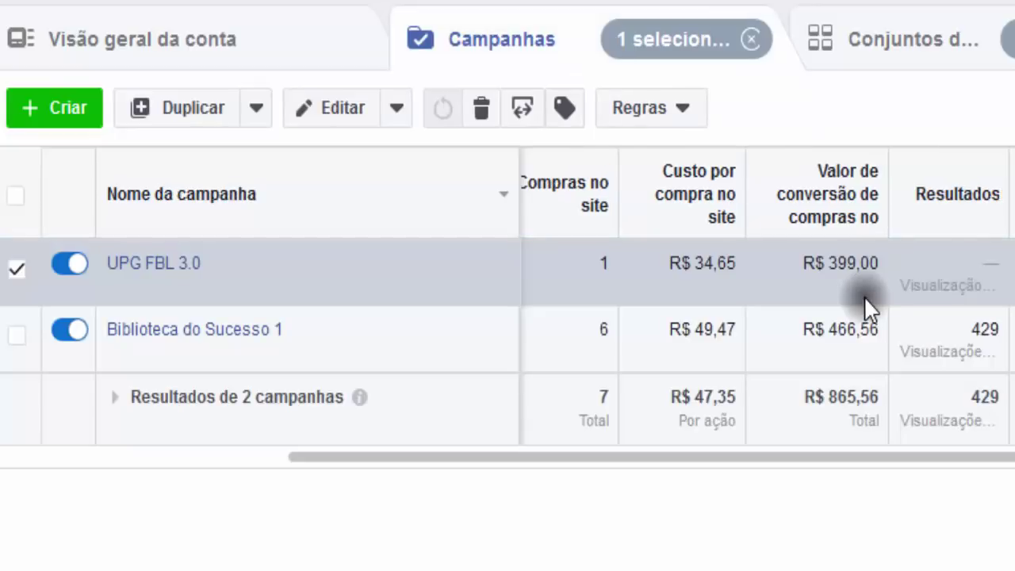
click(867, 308)
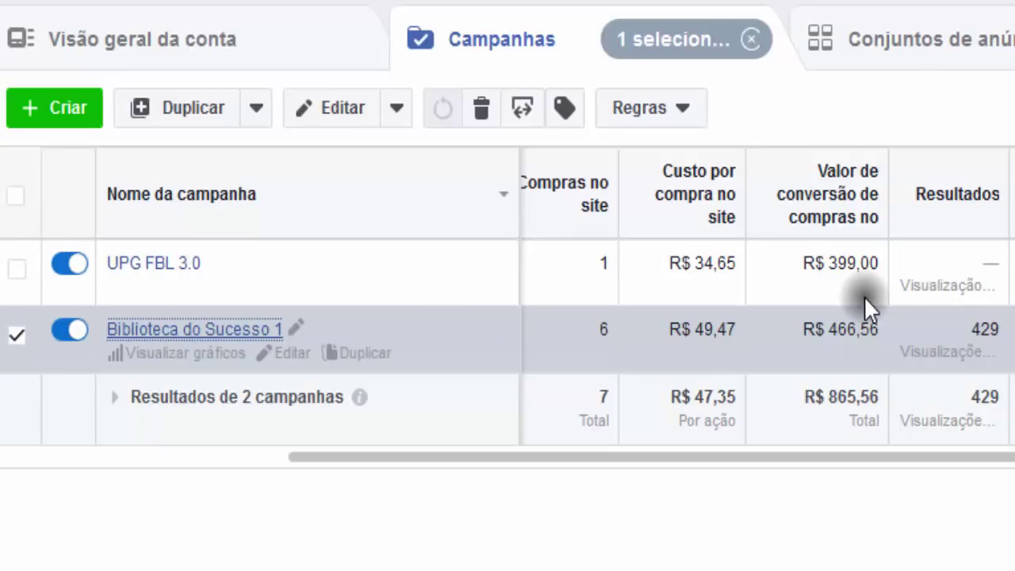
key(Return)
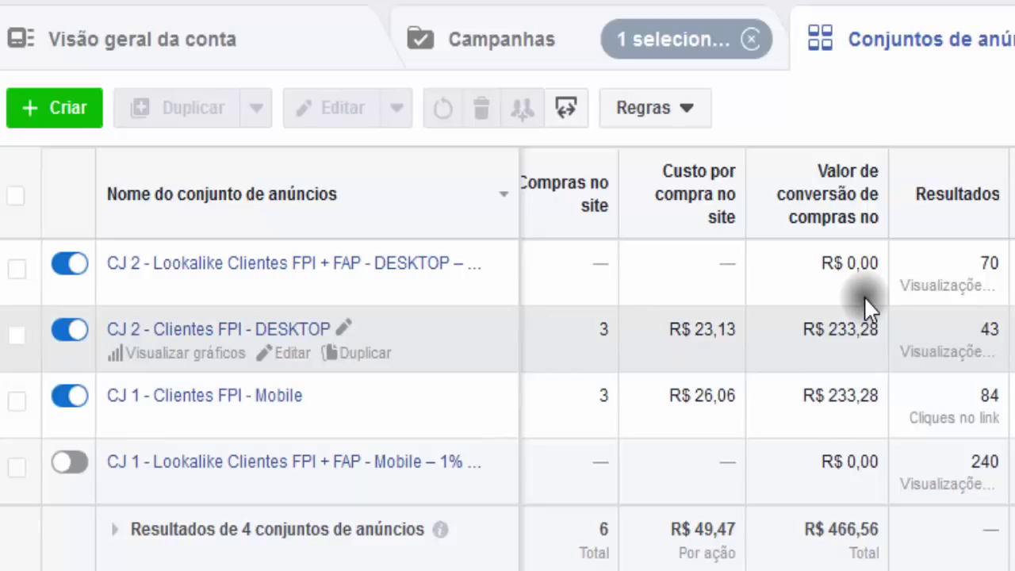
Select the CJ 2 - Clientes FPI - DESKTOP ad set and open its ads
key(Tab)
key(space)
key(Tab)
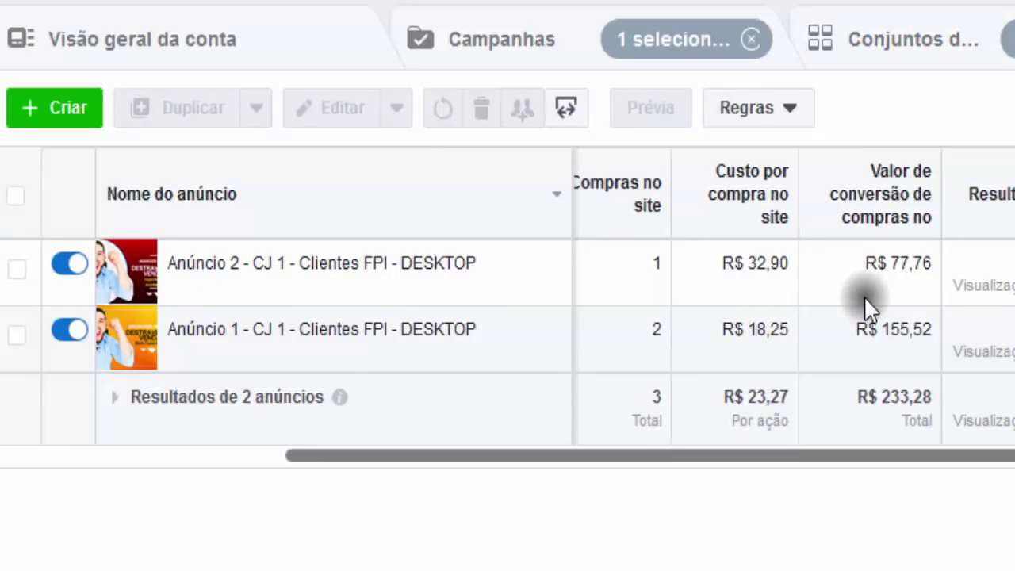
Compare the two DESKTOP ads' reach, purchases, cost per purchase, conversion value, CTR, amount spent, relevance score and frequency
scroll(866, 302, left, 5)
scroll(867, 302, left, 3)
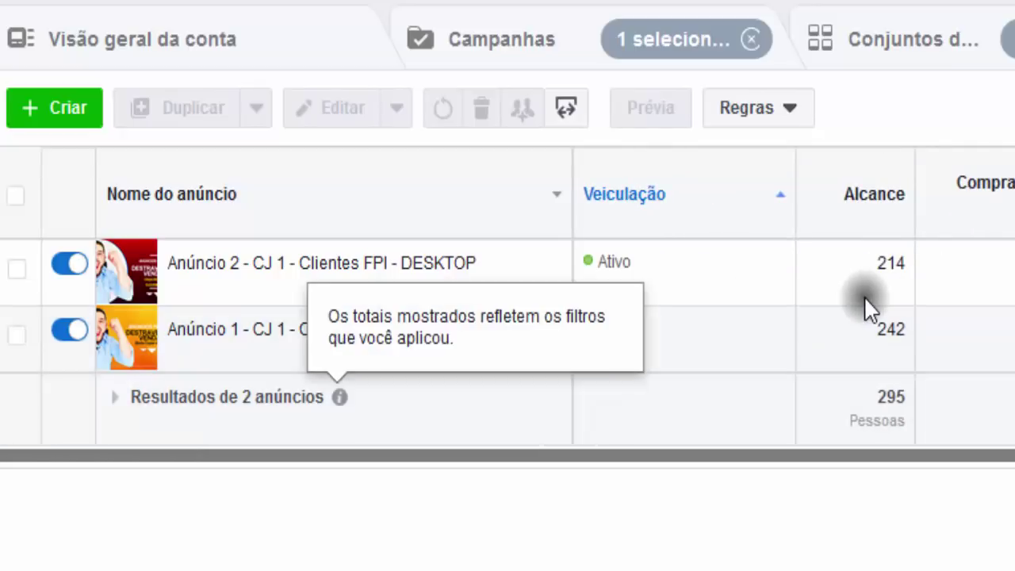
mouse_move(864, 296)
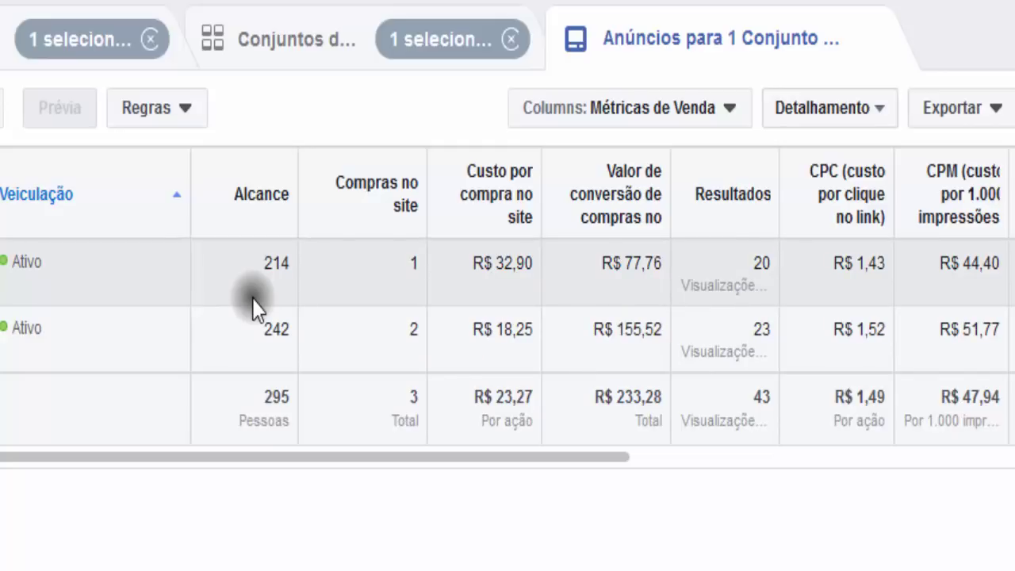
scroll(254, 305, right, 5)
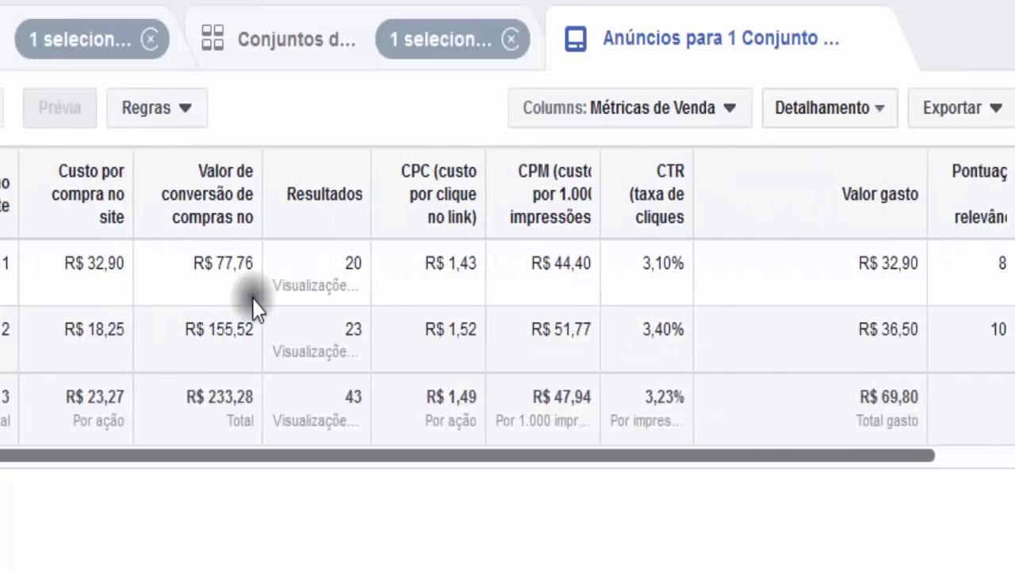
scroll(253, 305, right, 2)
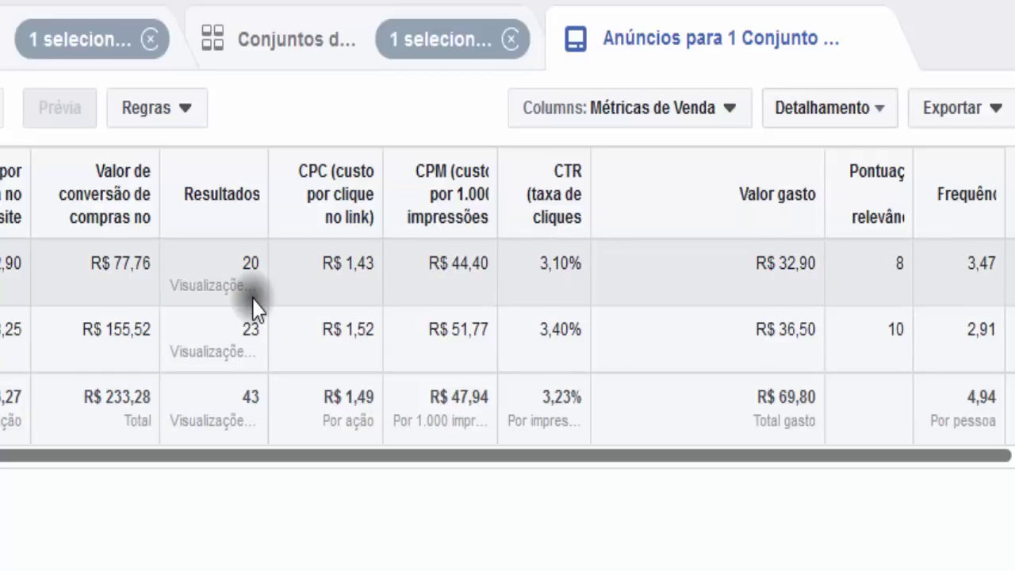
scroll(254, 303, left, 4)
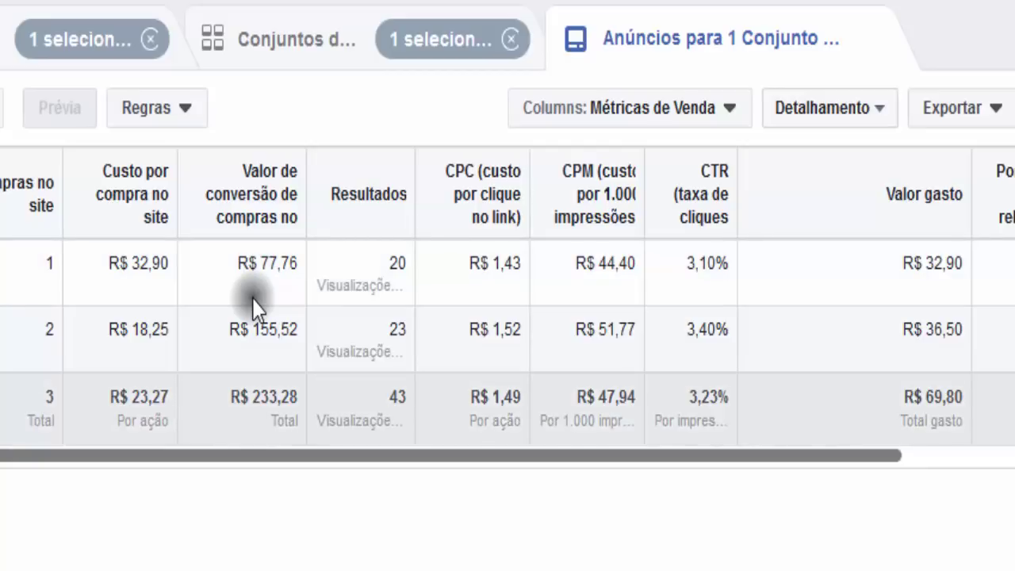
scroll(253, 303, left, 2)
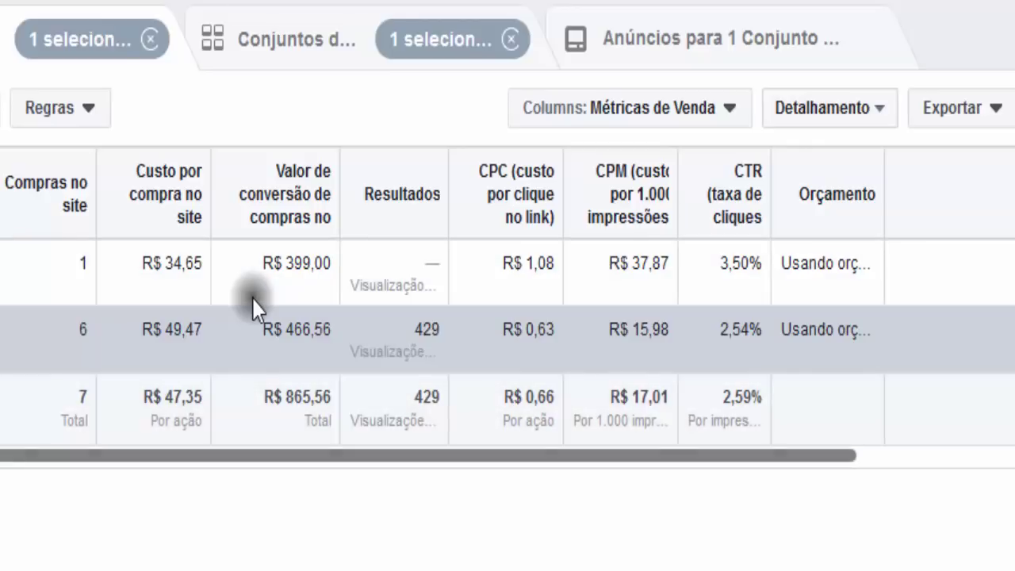
Return to the campaign list and compare both campaigns' purchase conversion value with their amount spent and frequency
scroll(254, 305, right, 5)
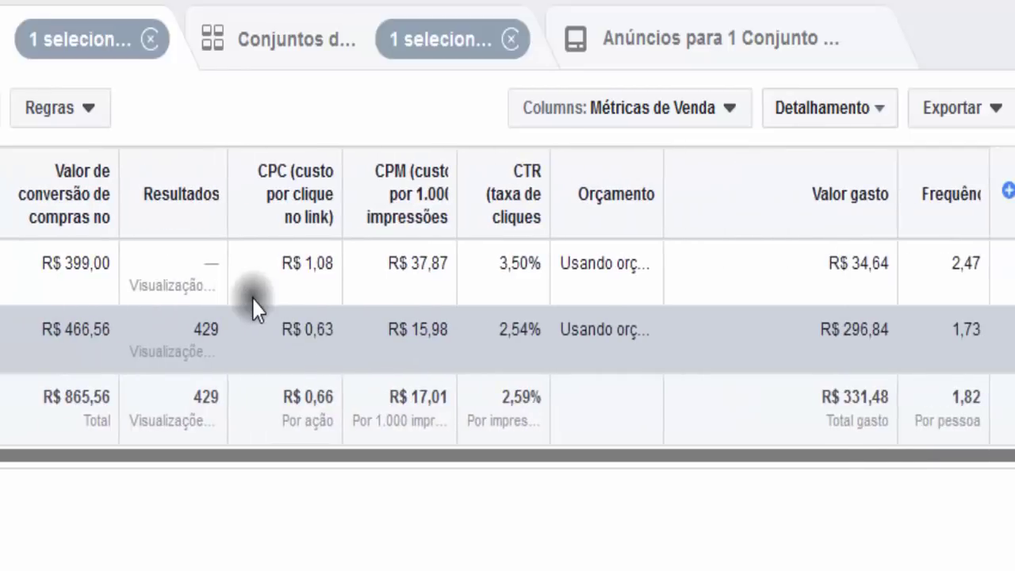